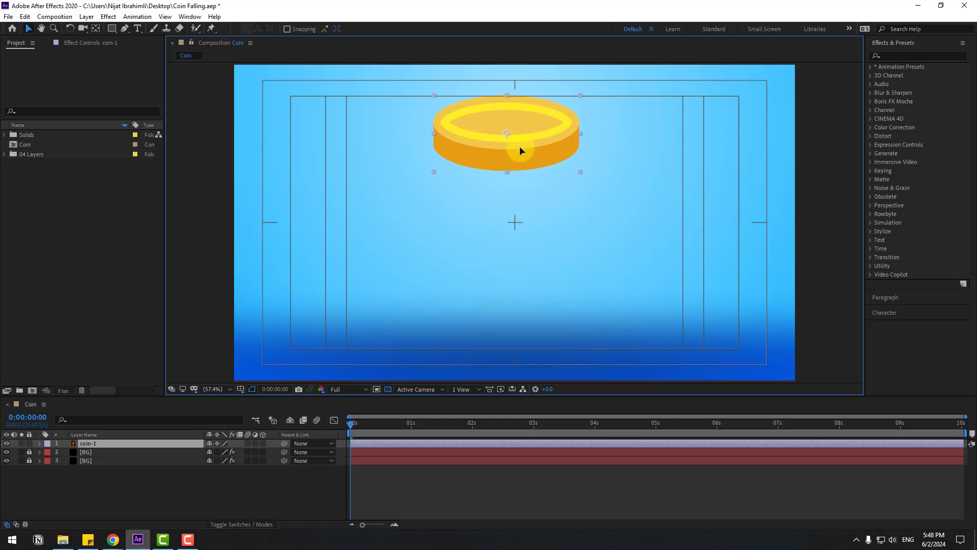
Step: Start animating the coin-1 layer's Position with a keyframe at frame 0
left_click_drag(154, 446, 154, 448)
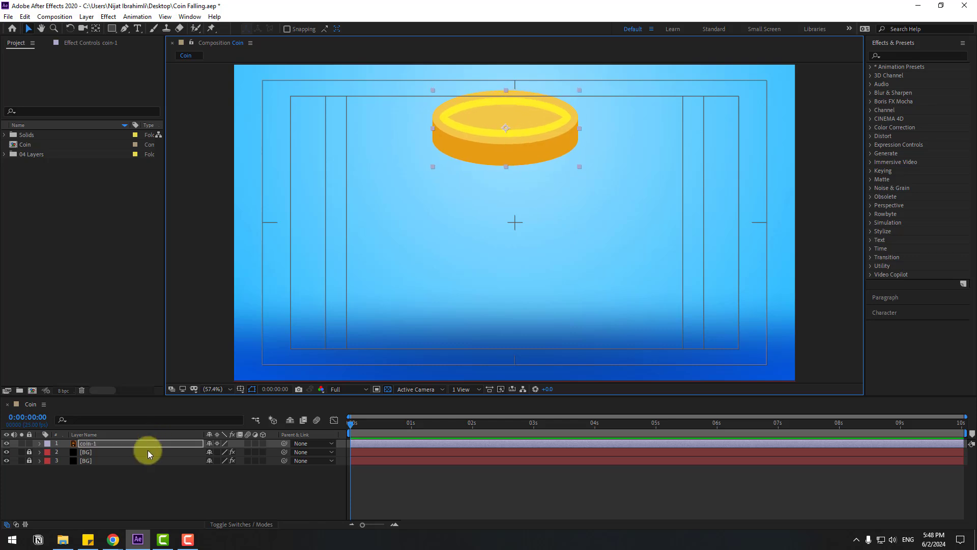
key("p")
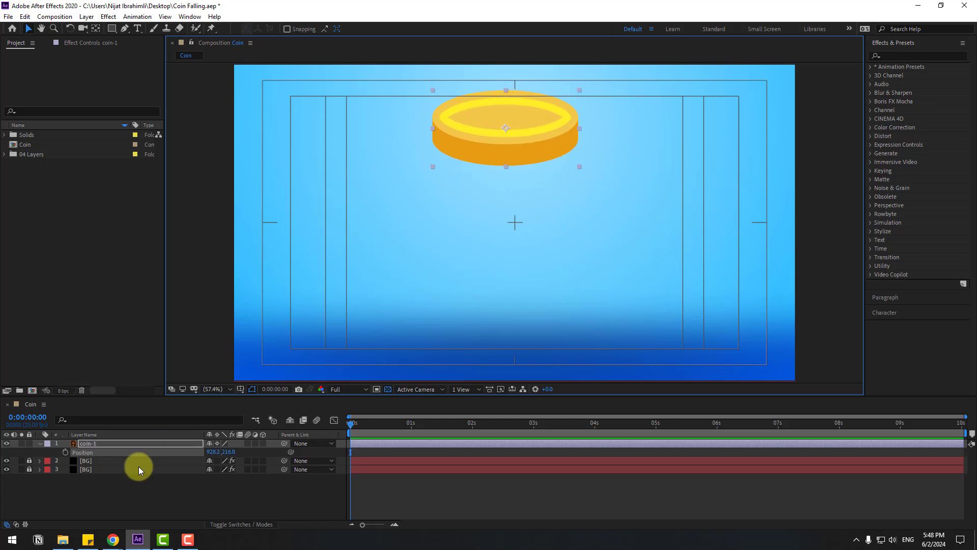
left_click(65, 453)
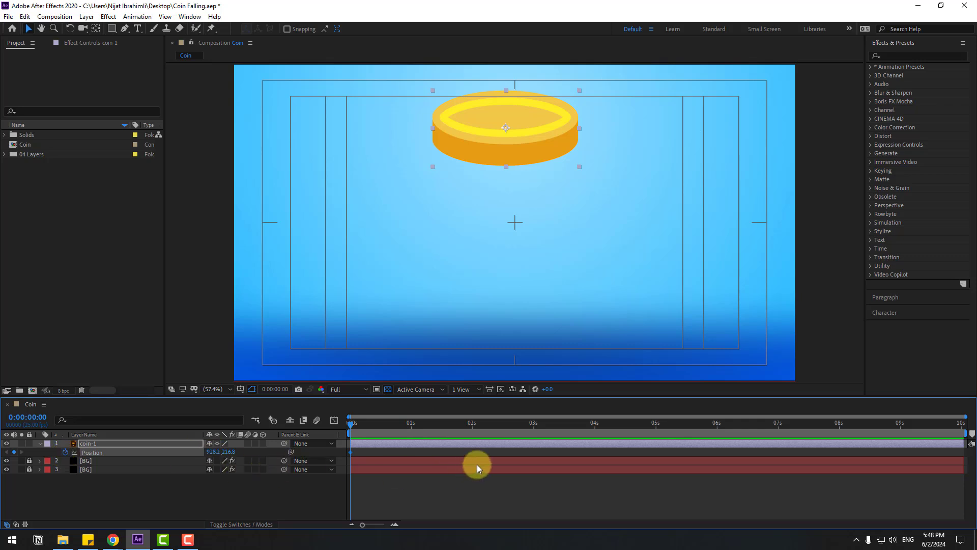
Step: Advance the playhead 10 frames and lower the coin to the ground by setting its Y position to 895.8
key("shift+Page_Down")
left_click(286, 390)
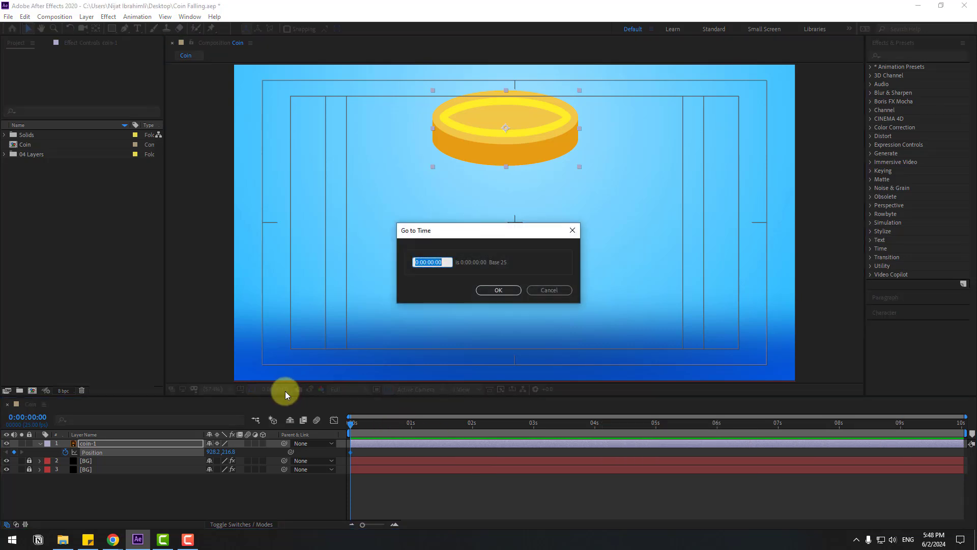
type("+10")
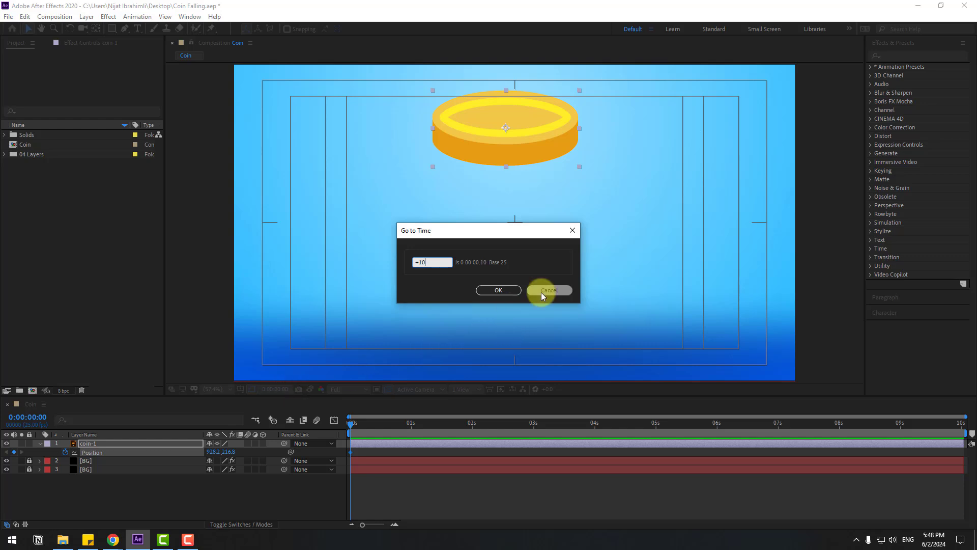
left_click(503, 288)
left_click_drag(226, 453, 559, 467)
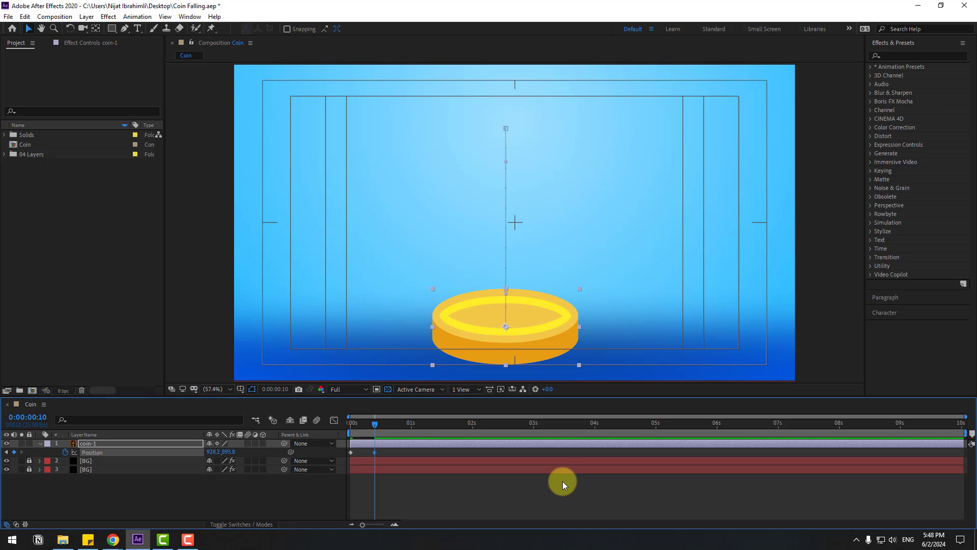
Step: At frame 13, raise the coin slightly to a Y position of 883.8 for a small bounce
key("Page_Down")
key("Page_Down")
key("Page_Down")
key("Page_Down")
key("shift+Up")
key("shift+Up")
key("Down")
key("Down")
key("Down")
key("Down")
key("Down")
key("Down")
key("Down")
key("Down")
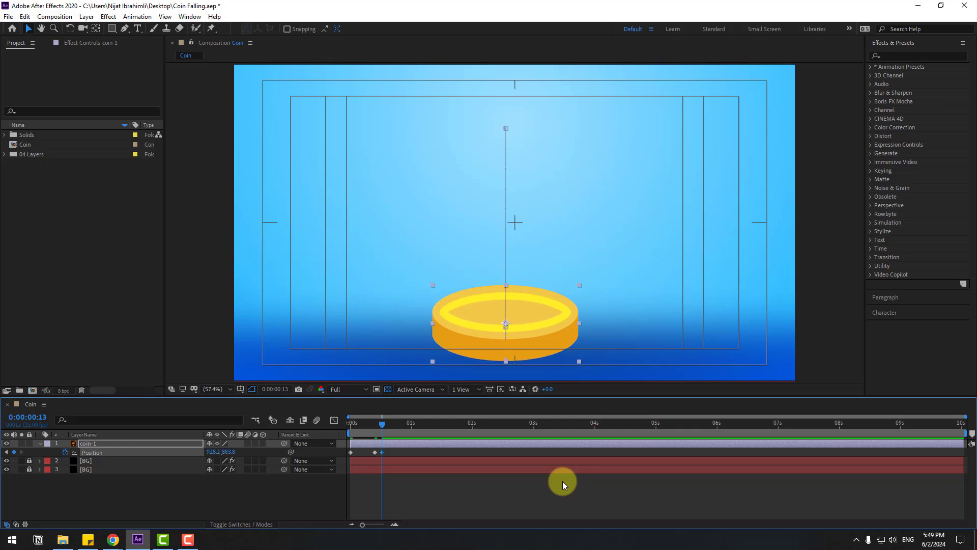
Step: At frame 16, bring the coin back down to a Y position of 895.8
key("Page_Down")
key("Page_Down")
key("Page_Down")
key("shift+Down")
key("Down")
key("Down")
Step: Apply Easy Ease to all four of the coin's Position keyframes and preview the fall
left_click_drag(397, 452, 345, 456)
right_click(349, 451)
mouse_move(354, 447)
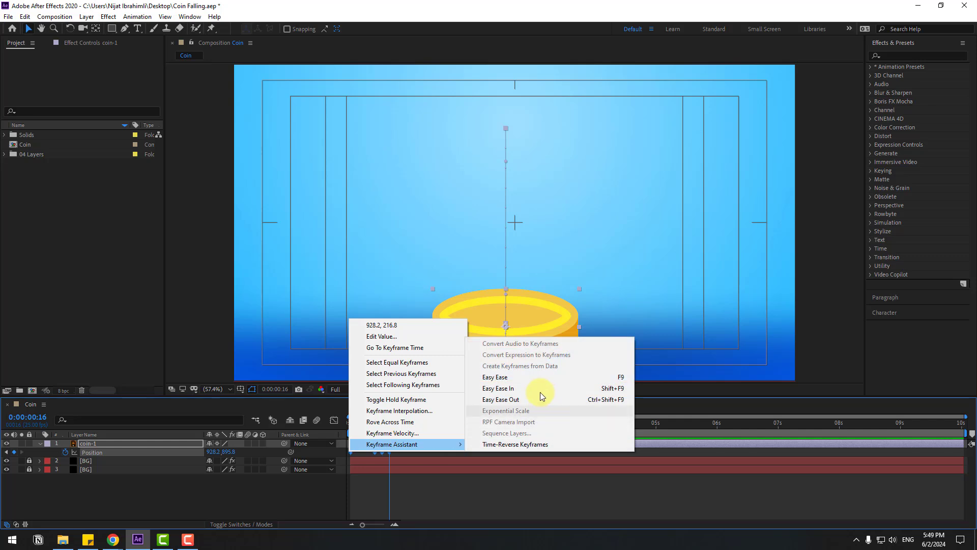
left_click(603, 375)
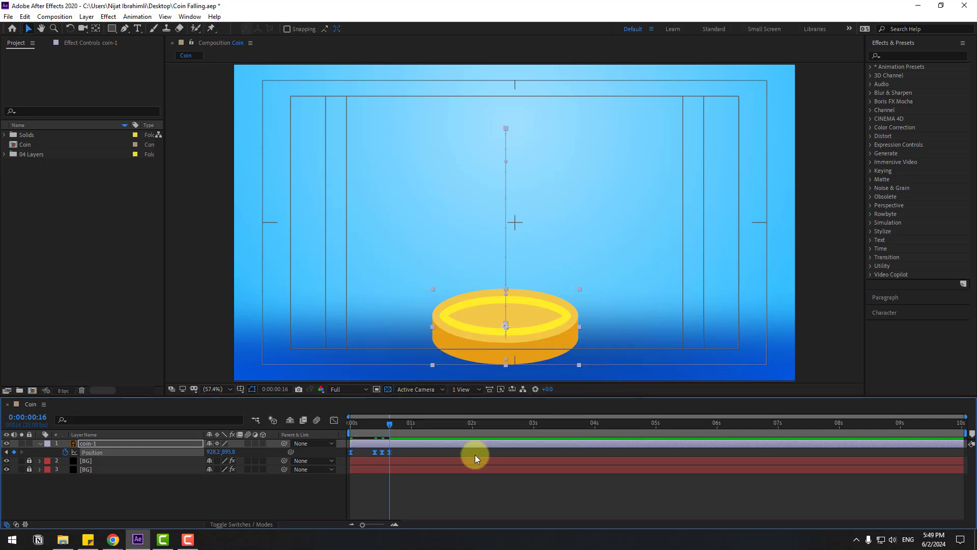
key("space")
key("space")
key("space")
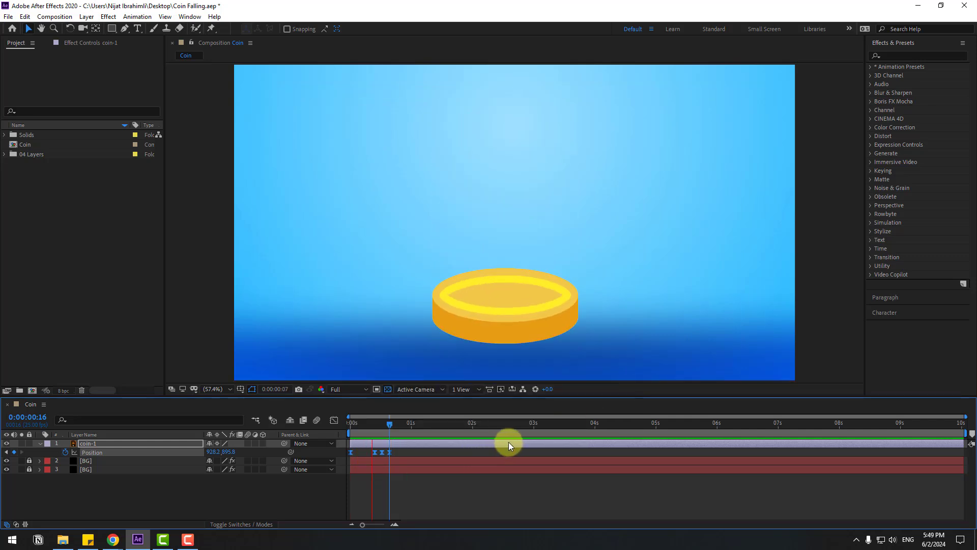
key("space")
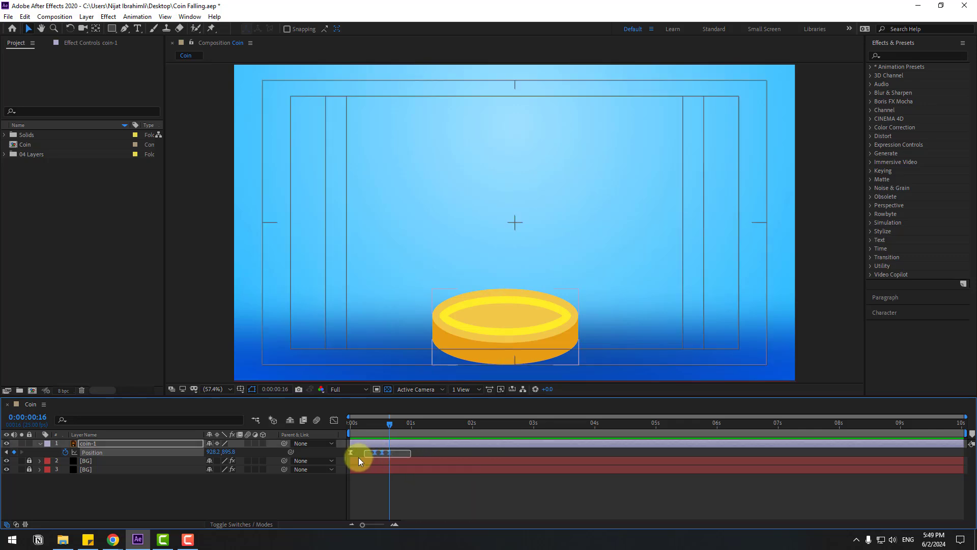
Step: Change the spatial interpolation of the coin's Position keyframes for a straight motion path
right_click(390, 453)
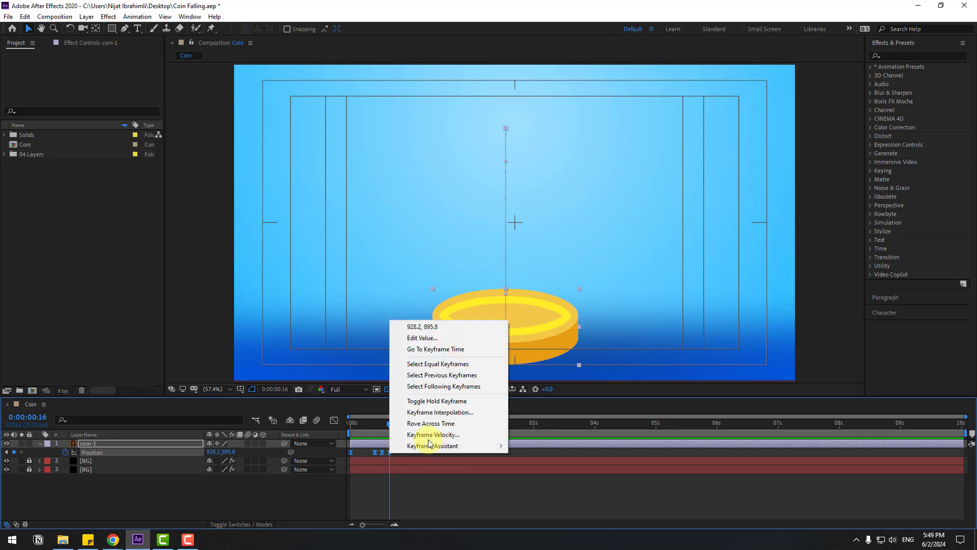
left_click(472, 412)
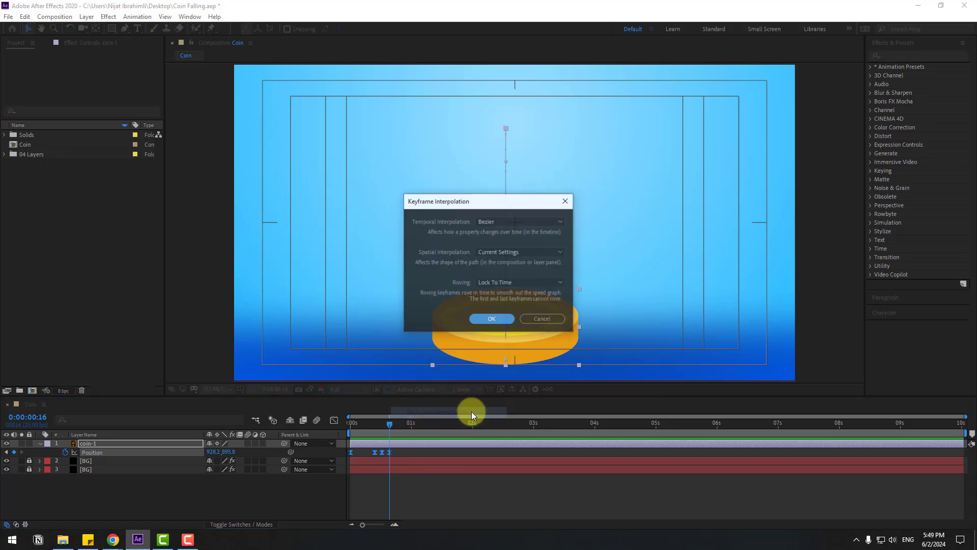
left_click(518, 252)
left_click(499, 276)
left_click(492, 318)
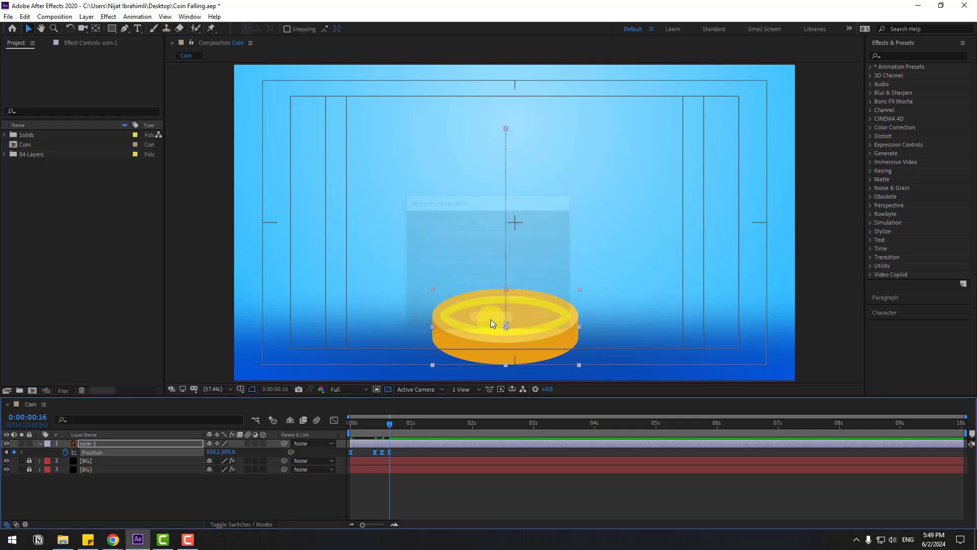
Step: Reshape the Position speed graph to peak just before frame 10, with about 14% incoming influence there, and preview the fall
left_click(333, 422)
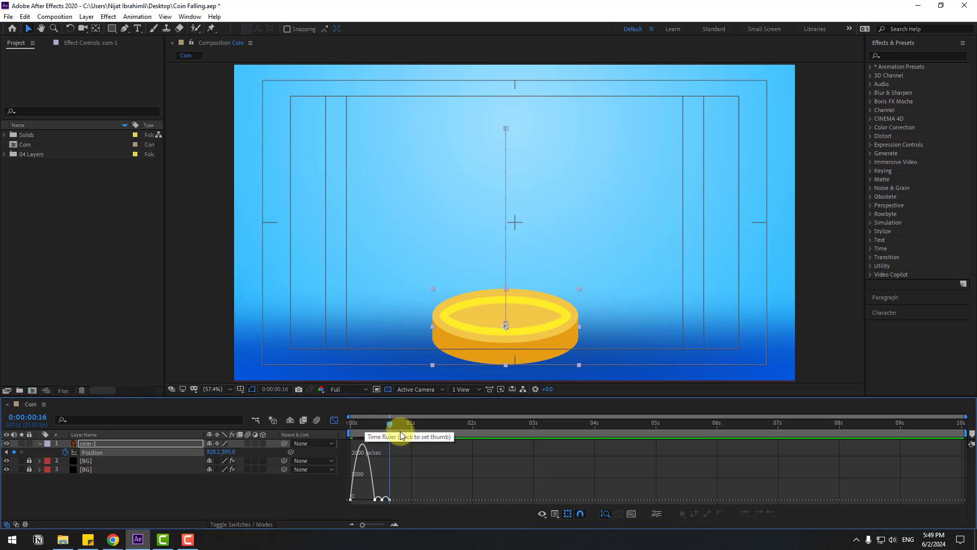
left_click(357, 424)
key("equal")
key("equal")
key("equal")
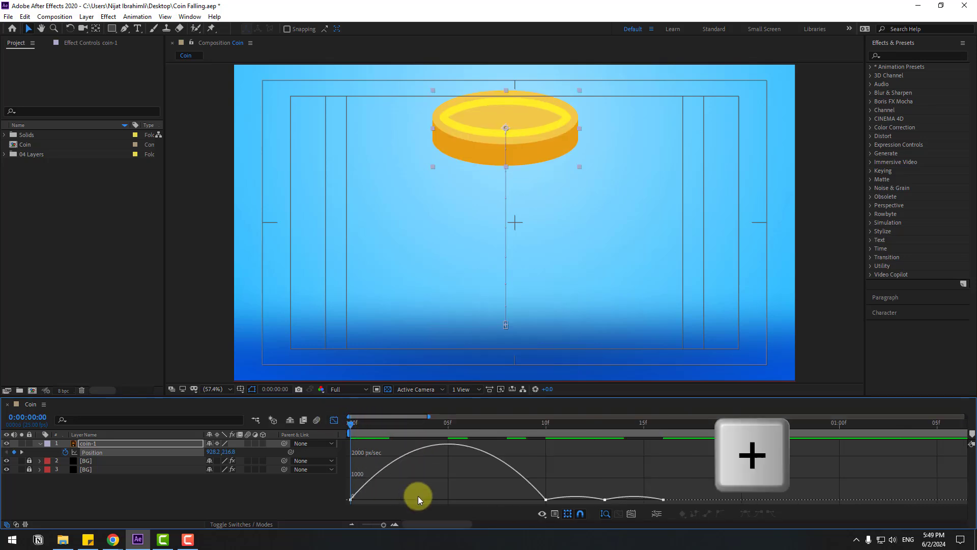
left_click_drag(373, 495, 410, 502)
left_click(448, 497)
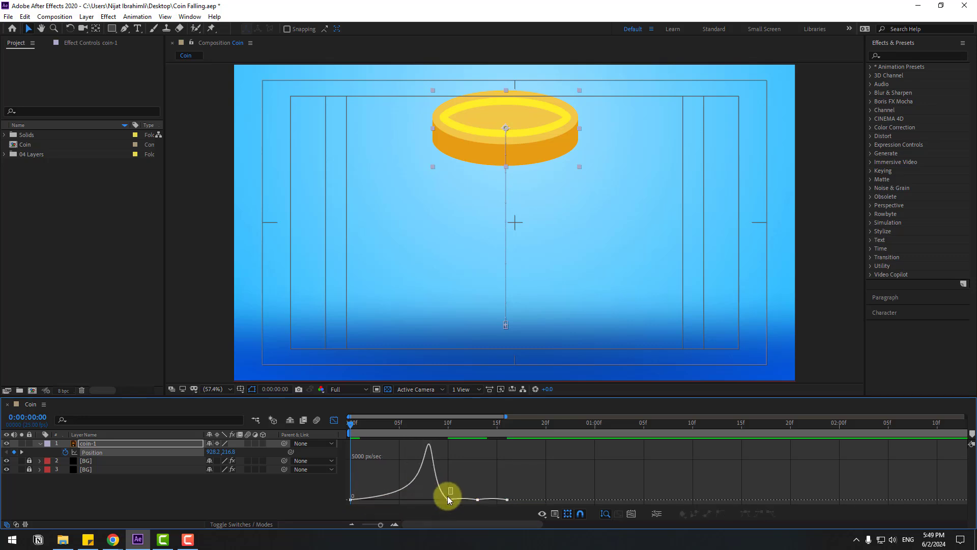
left_click_drag(433, 502, 442, 499)
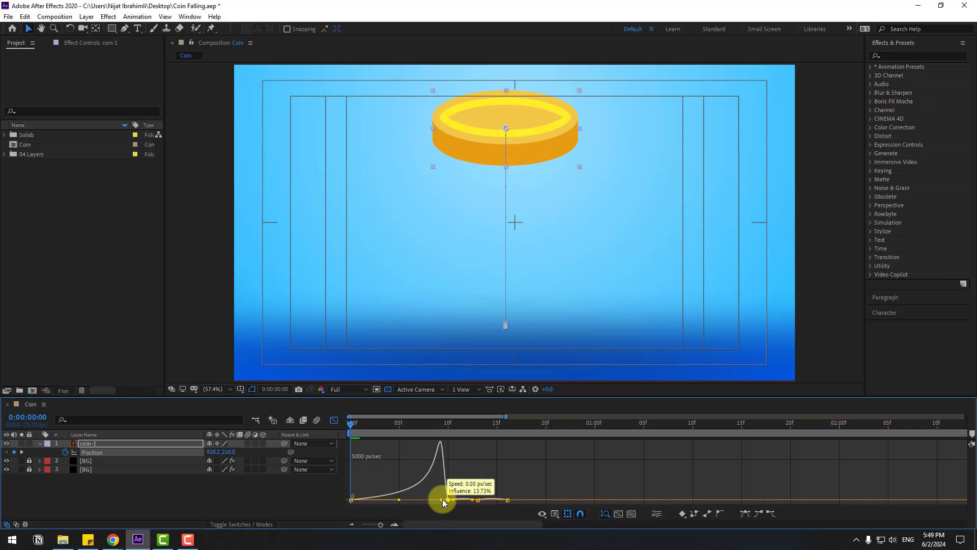
key("space")
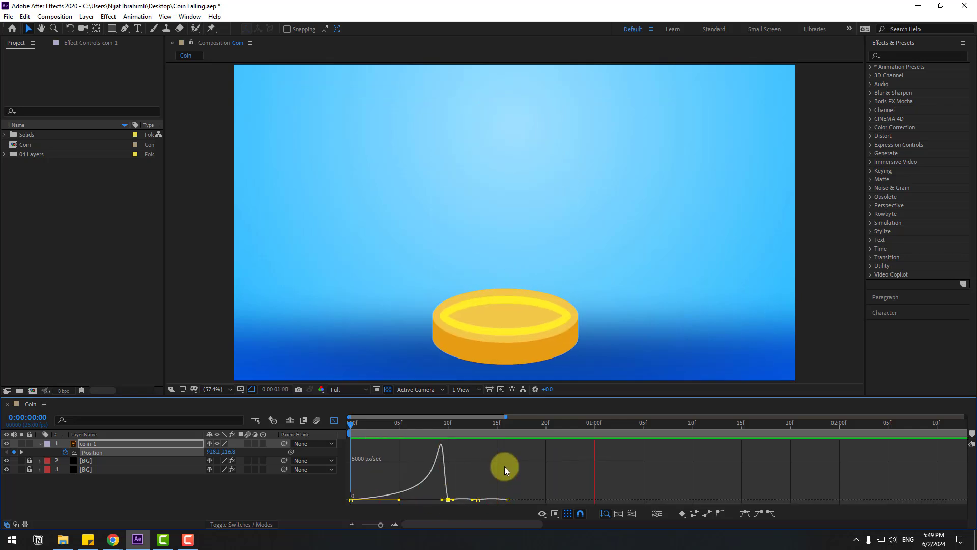
key("space")
left_click(336, 422)
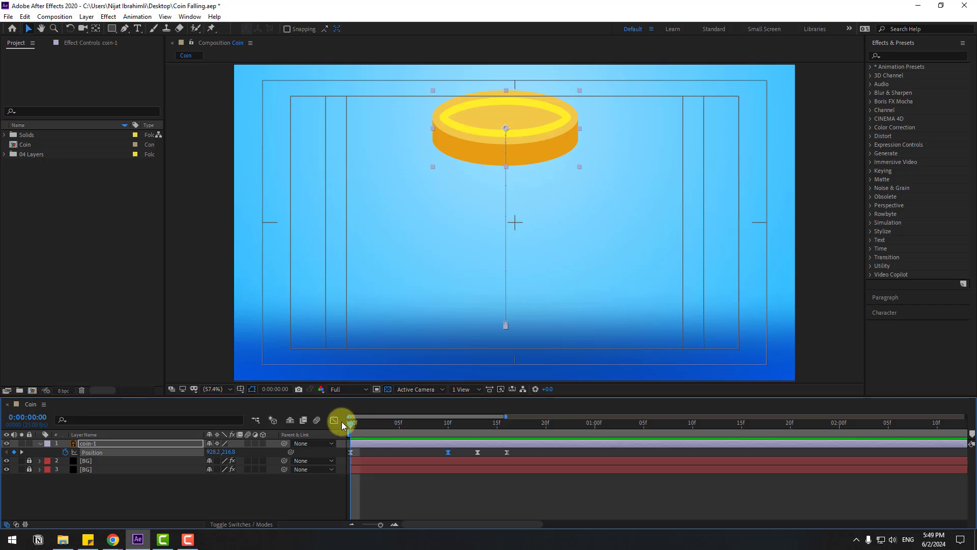
Step: Shift all four Position keyframes later, starting the coin's fall at frame 10
left_click_drag(516, 452, 449, 456)
key("minus")
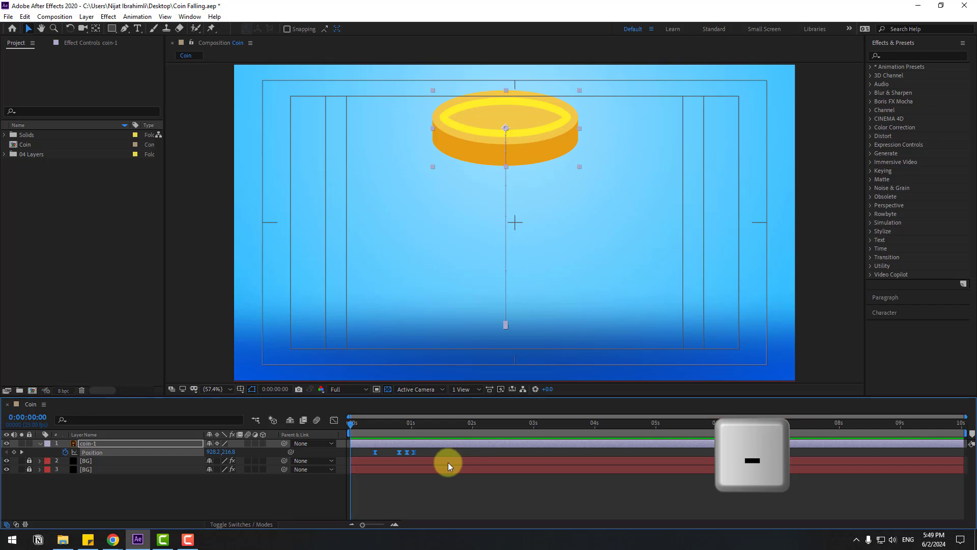
Step: Animate the coin's Scale from 0% at frame 0 to 415% at frame 10
left_click(137, 442)
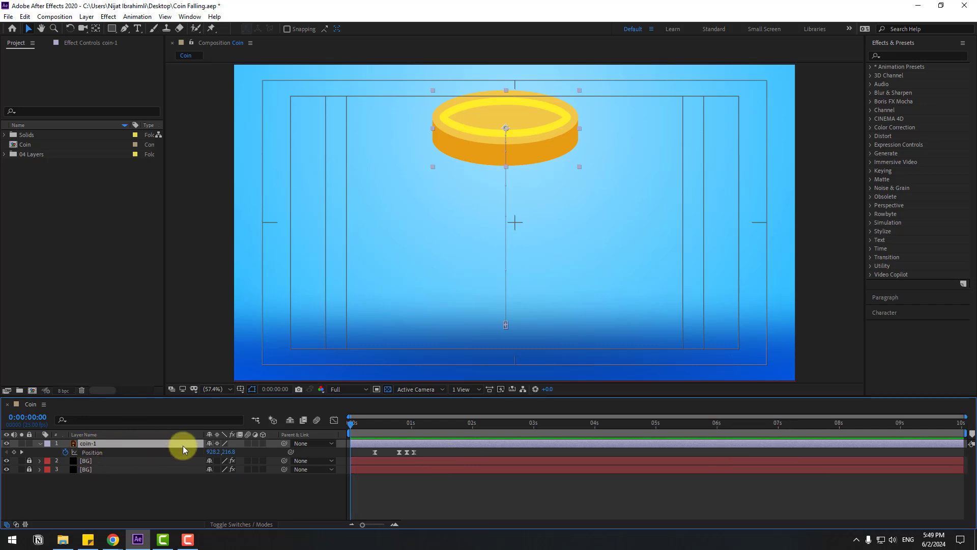
key("shift+s")
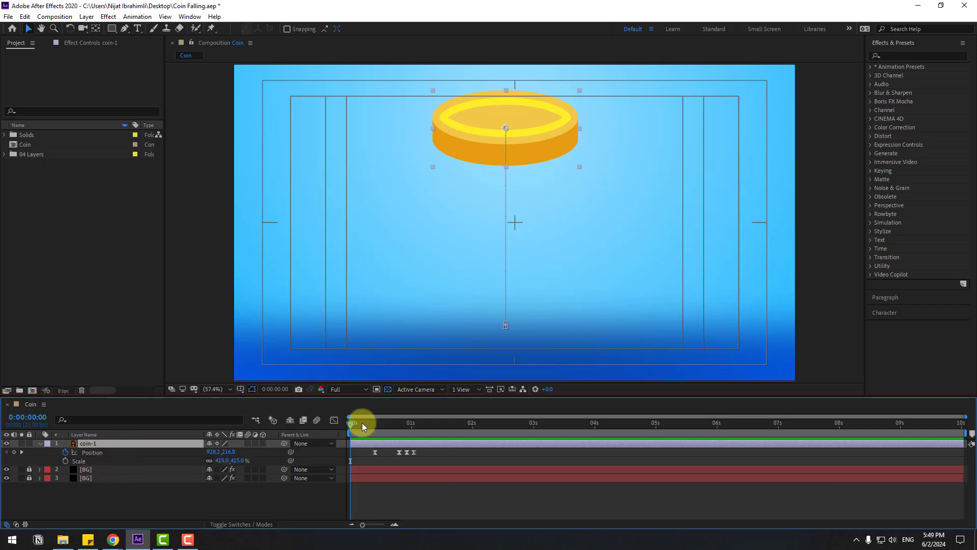
left_click_drag(362, 423, 337, 423)
left_click(66, 461)
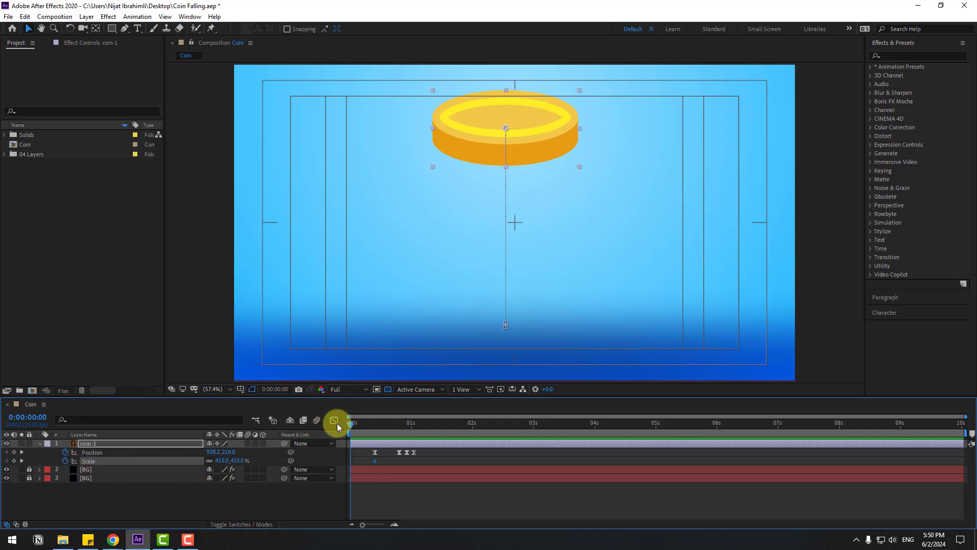
left_click(223, 460)
type("0")
key("Return")
Step: Apply Easy Ease to both Scale keyframes and preview the coin's appearance and fall
right_click(351, 460)
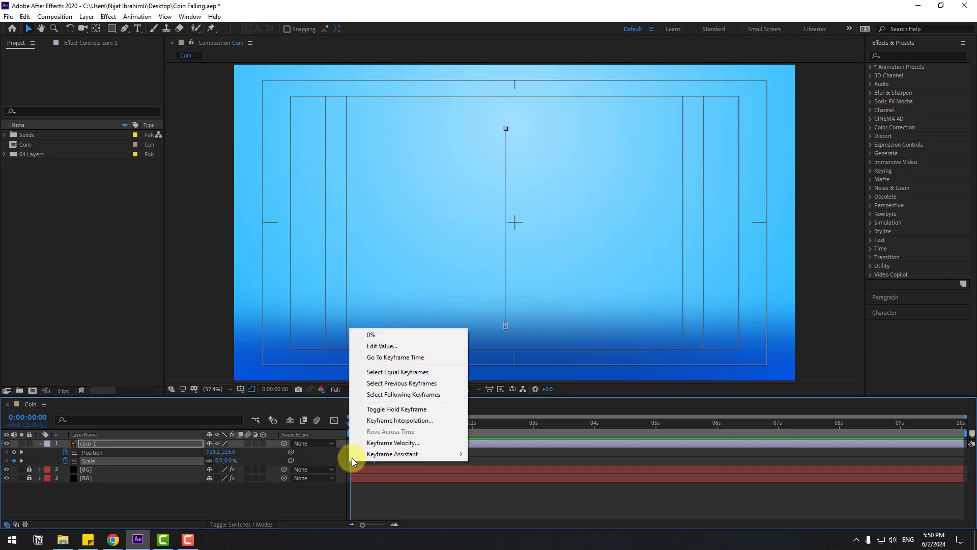
mouse_move(433, 453)
left_click(495, 385)
key("space")
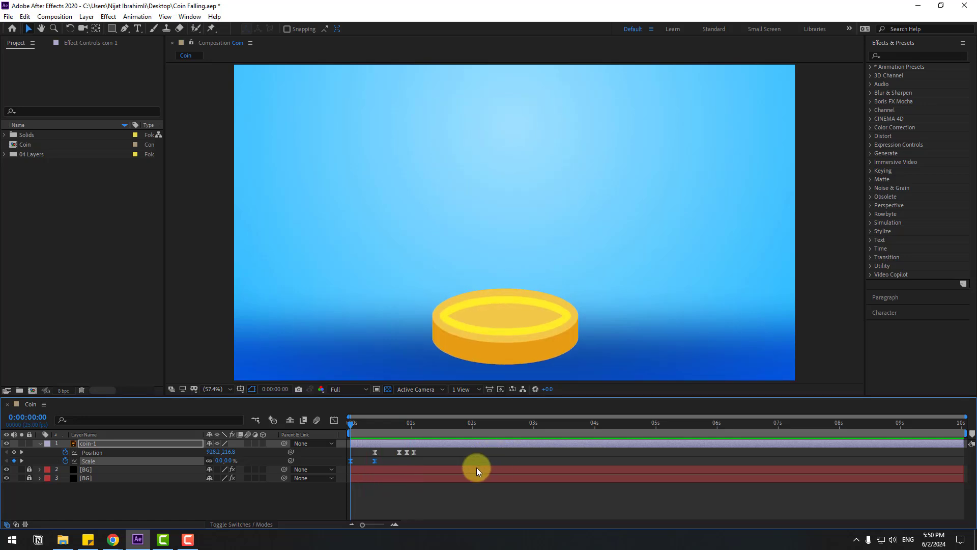
key("space")
Step: Move the Position keyframes and the second Scale keyframe earlier to begin at frame 6, and preview the timing
left_click_drag(423, 450, 300, 456)
key("space")
key("space")
key("space")
Step: Add a Rotation keyframe of -20° to the coin-1 layer at frame 0
left_click(99, 445)
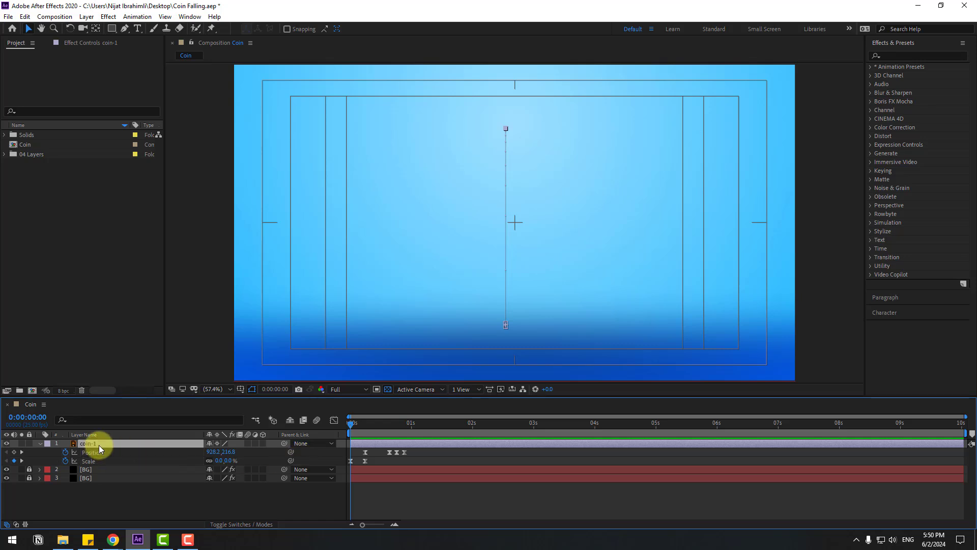
key("shift+r")
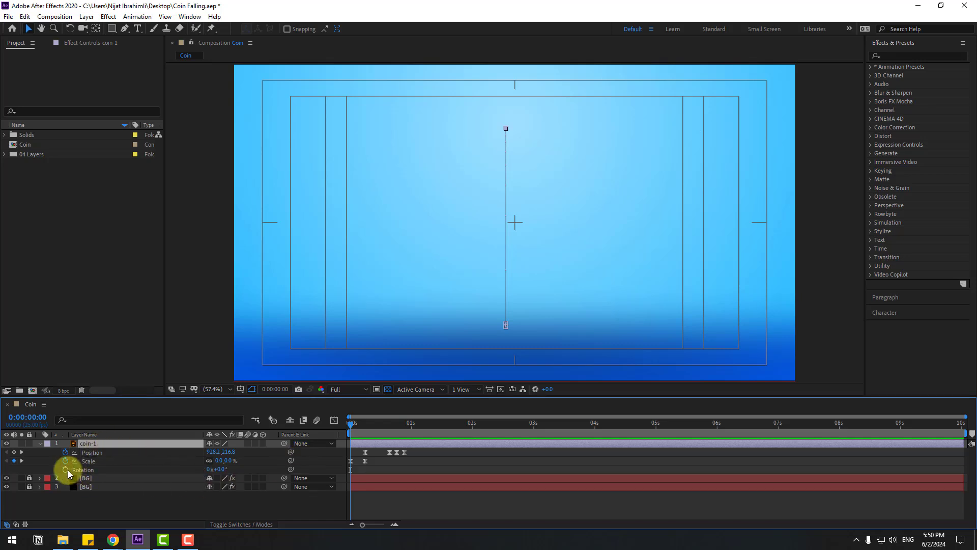
left_click(66, 469)
left_click(222, 469)
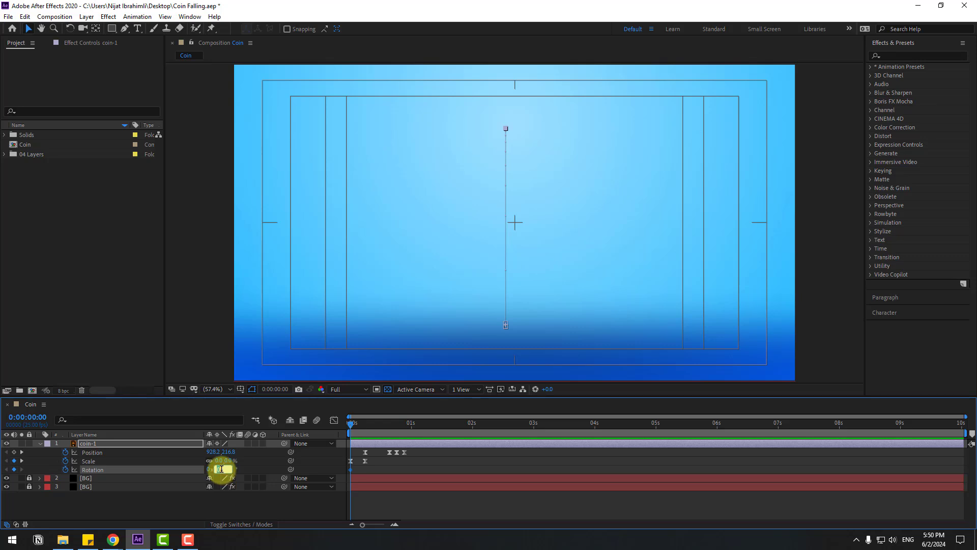
type("-20")
key("Return")
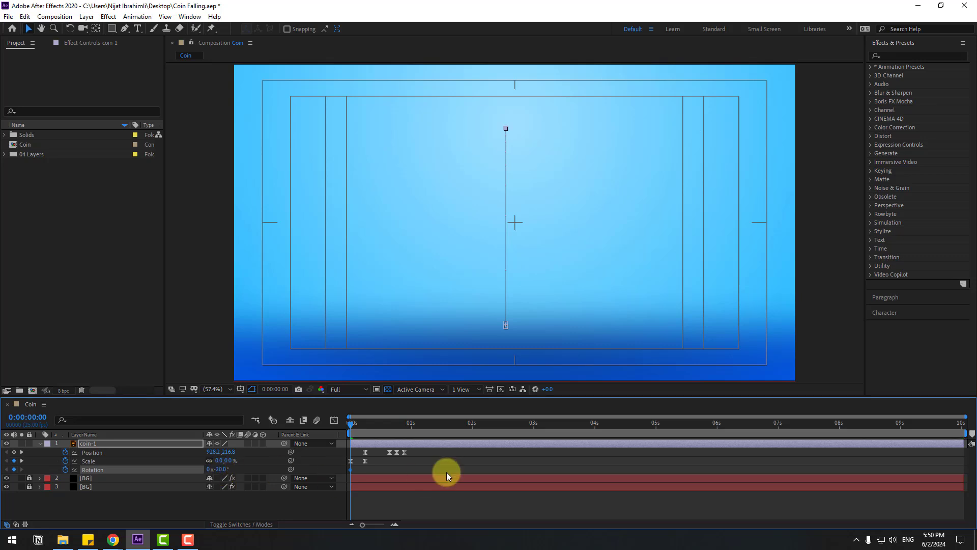
Step: Set the coin's Rotation to 10° at frame 6 and -5° at frame 16
left_click_drag(354, 421, 365, 420)
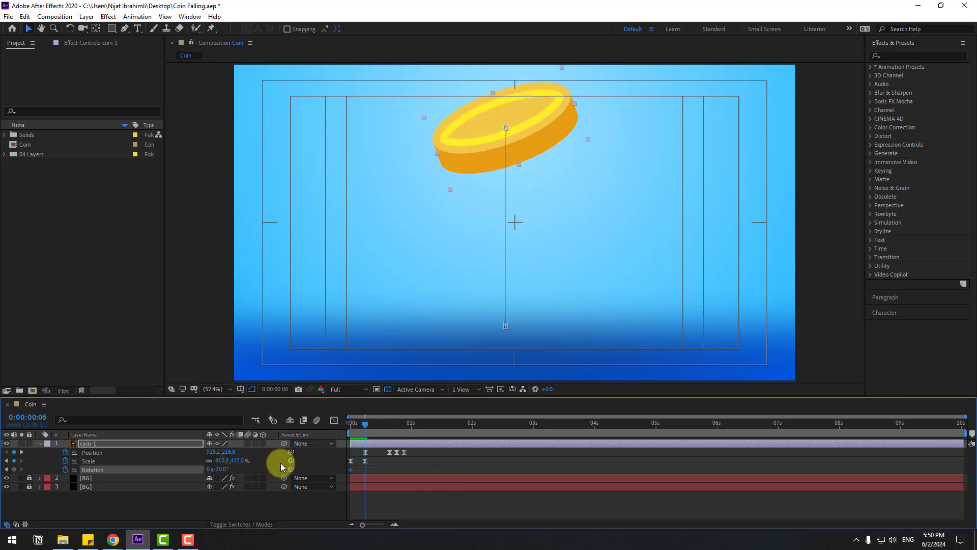
left_click(219, 469)
type("10")
key("Return")
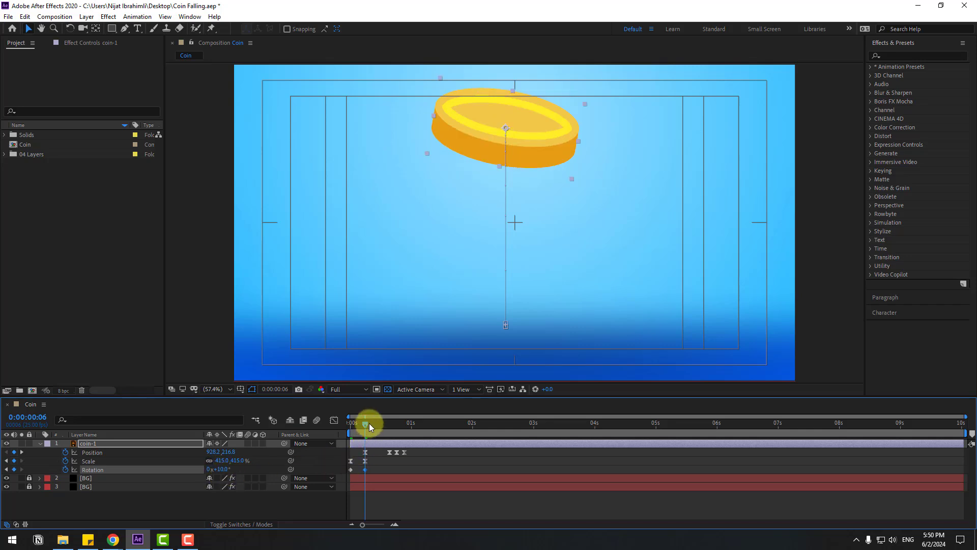
left_click_drag(368, 423, 390, 423)
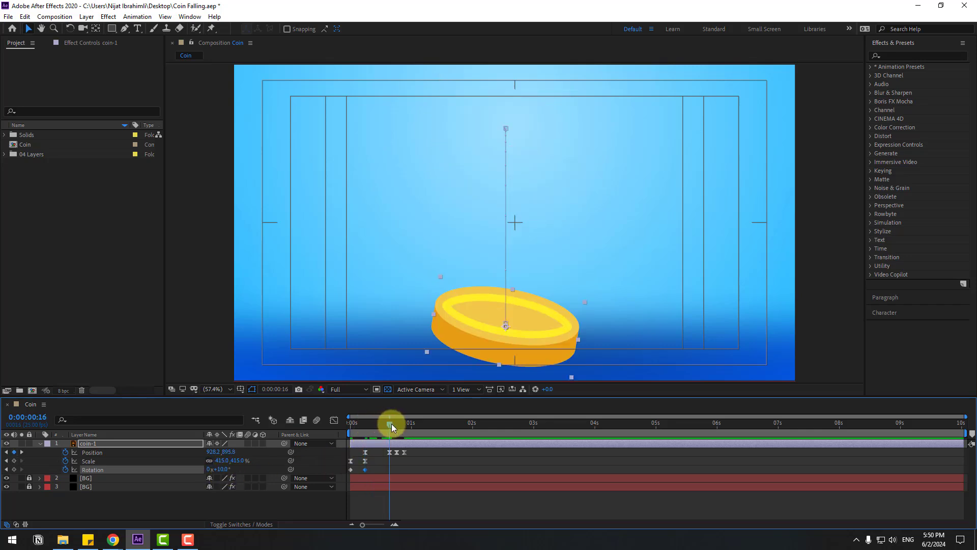
left_click(218, 470)
type("-5")
key("Return")
Step: Set the coin's Rotation to 2.5° at frame 20 and 0° at frame 22
left_click_drag(392, 423, 400, 423)
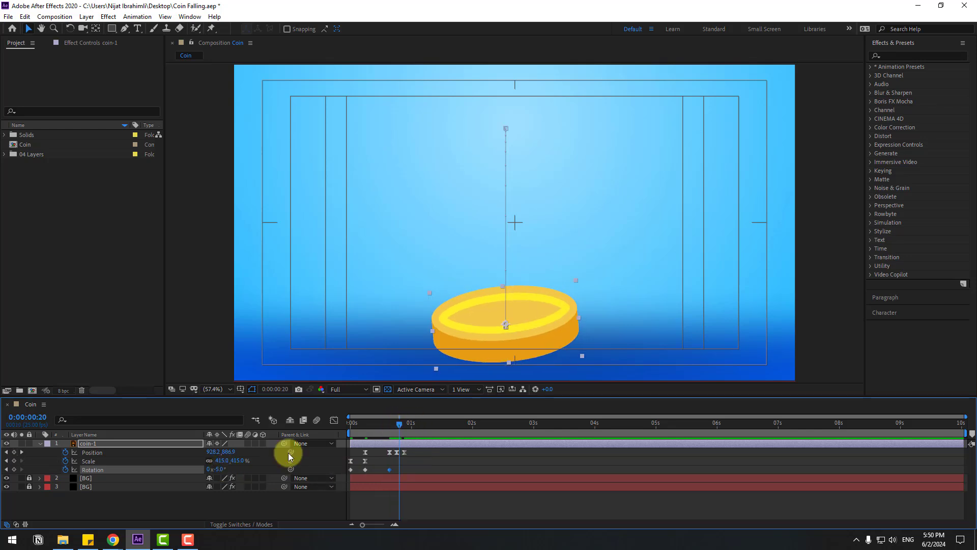
left_click(219, 470)
type("2.5")
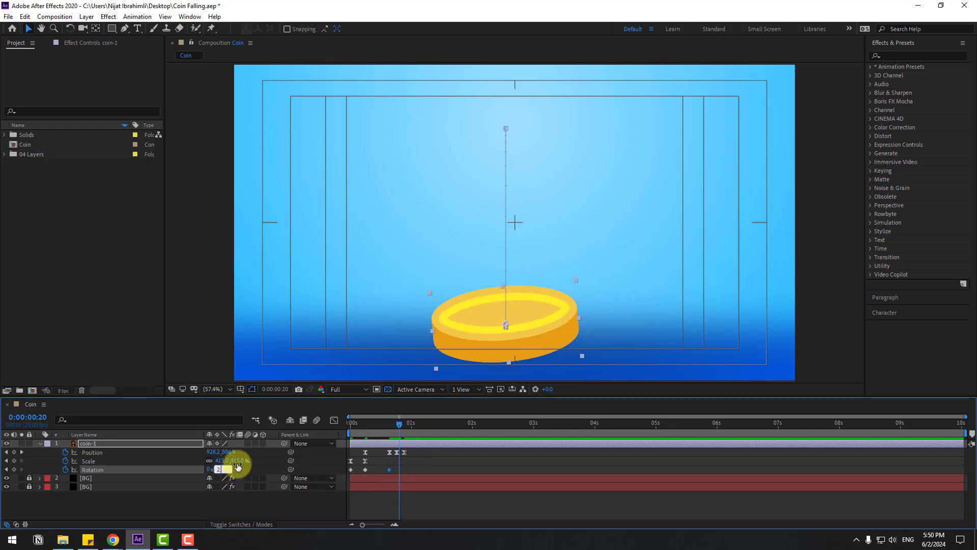
key("Return")
left_click_drag(398, 423, 403, 422)
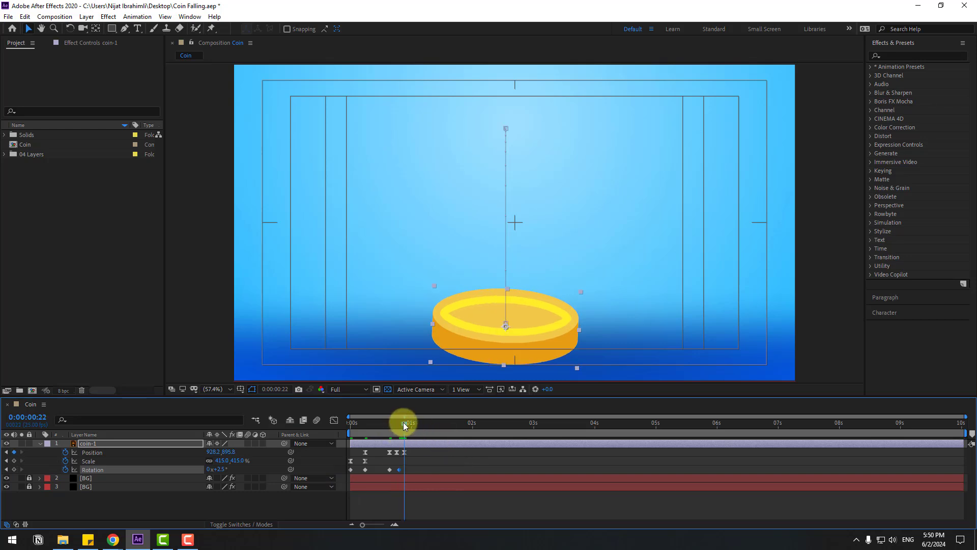
left_click(220, 469)
type("0")
key("Return")
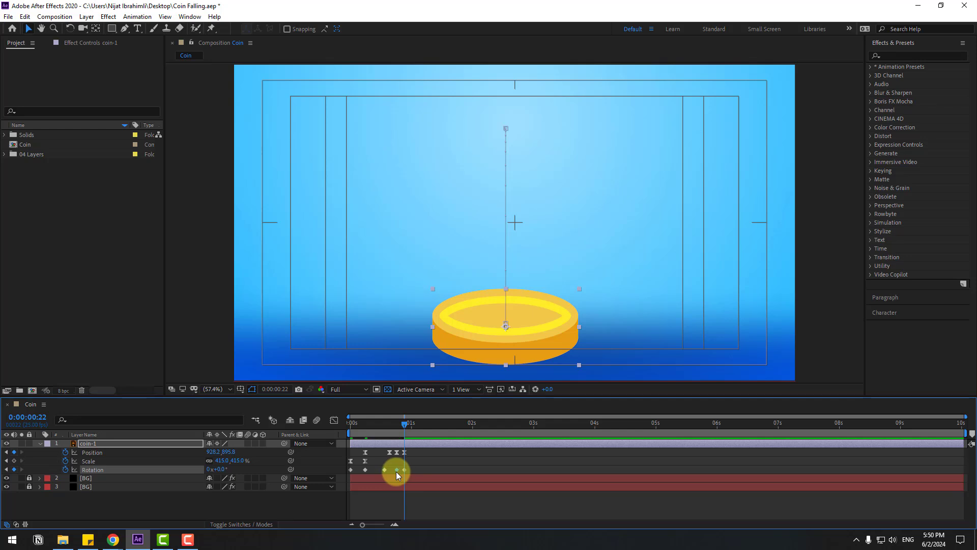
Step: Apply Easy Ease to all Rotation keyframes of coin-1 and preview the coin's wobble
right_click(351, 470)
mouse_move(362, 466)
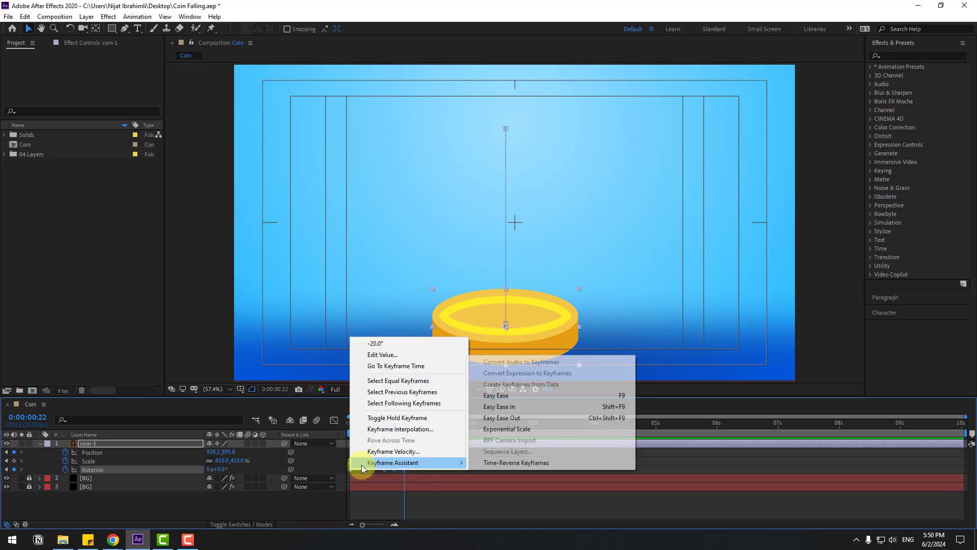
left_click(504, 396)
key("space")
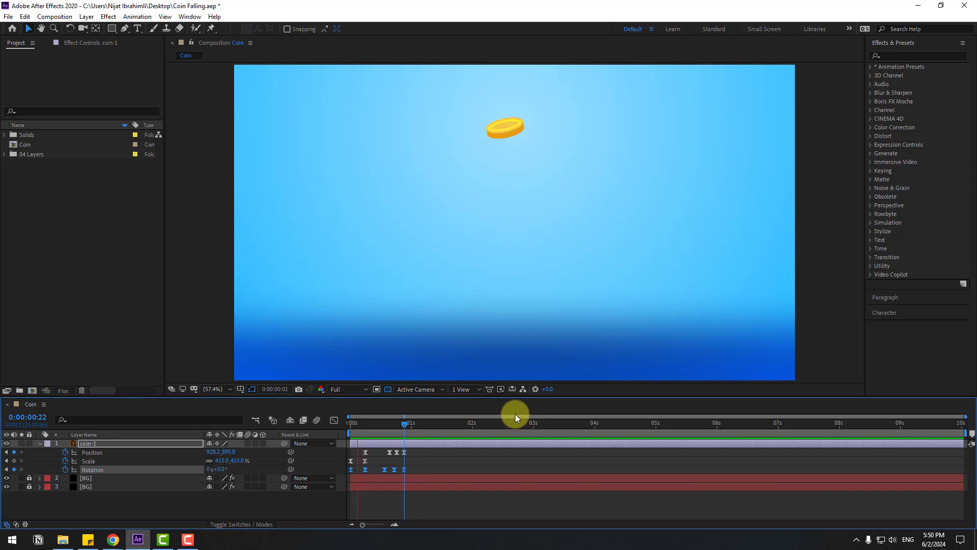
key("space")
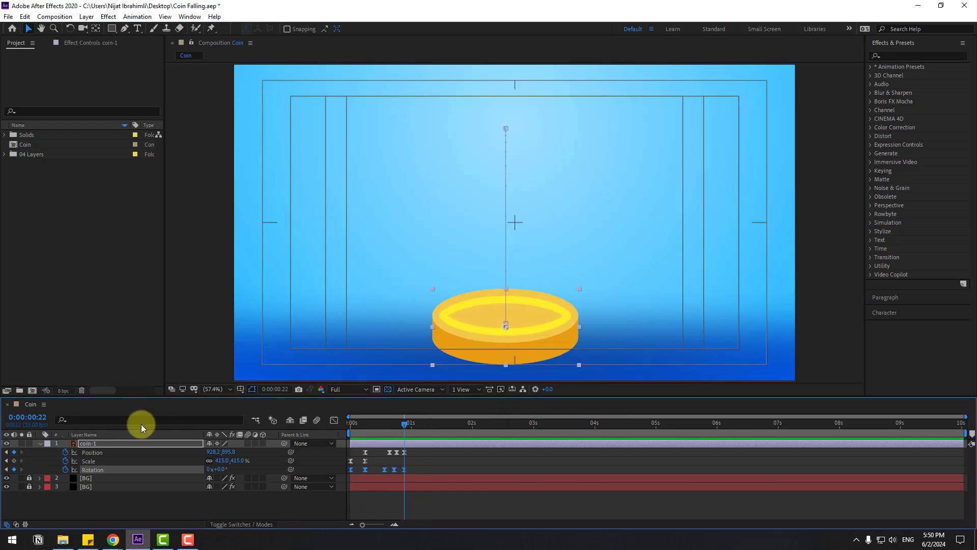
Step: Duplicate the coin-1 layer and shift the copy to start about three frames later
left_click(39, 443)
left_click(164, 444)
left_click_drag(399, 433, 338, 431)
key("ctrl+d")
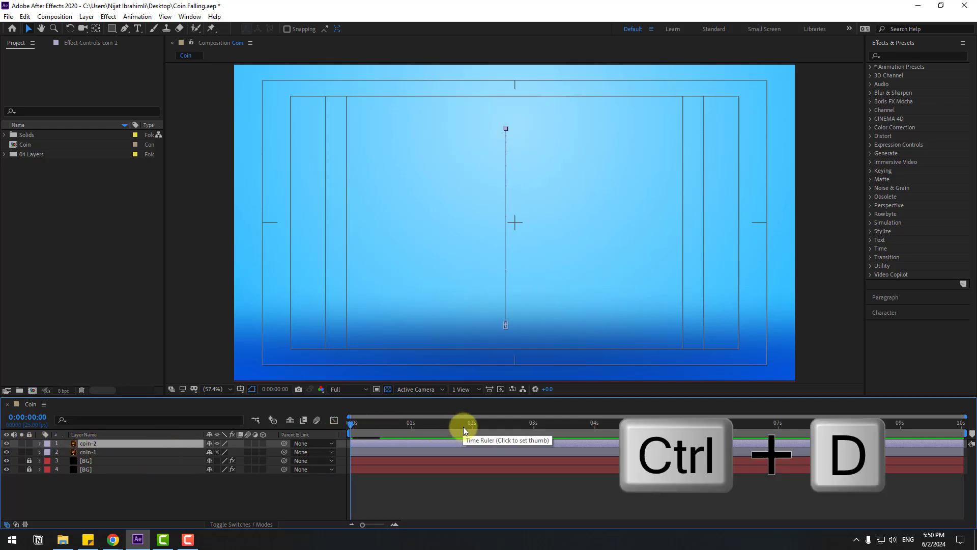
mouse_move(353, 426)
left_mouse_down()
mouse_move(420, 427)
mouse_move(366, 445)
left_mouse_up()
left_click(389, 425)
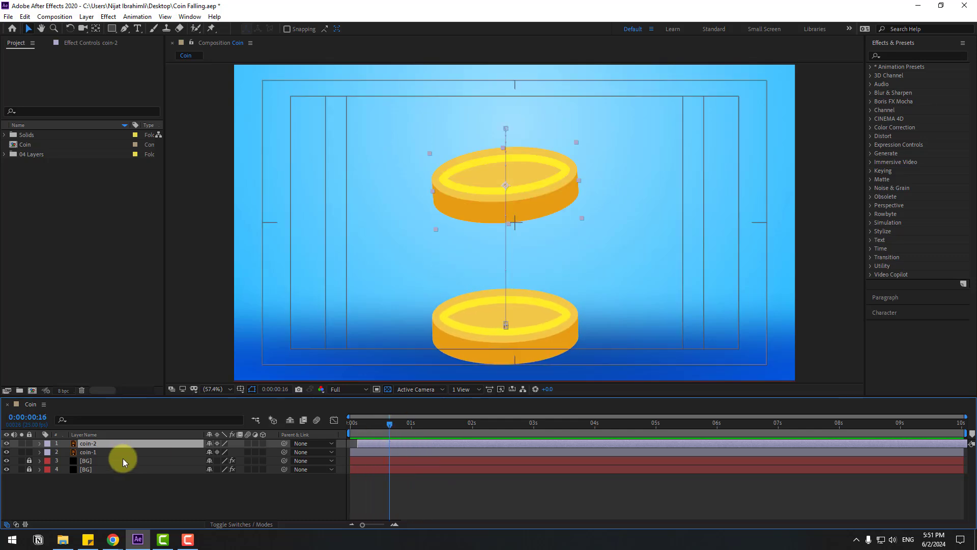
Step: Offset all coin-2 Position keyframes so the coin lands at 994.2, 791.8 on top of the first, and preview the fall
key("p")
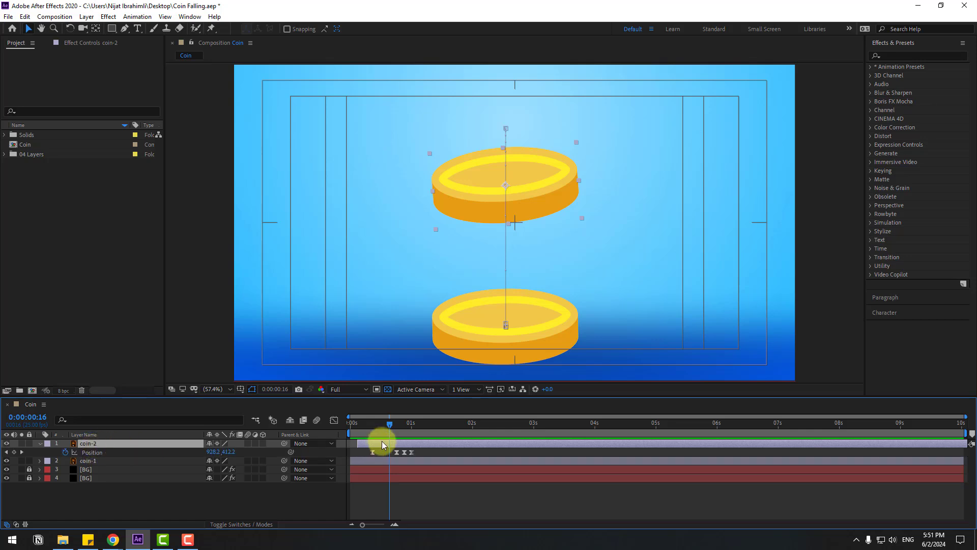
left_click_drag(393, 424, 410, 429)
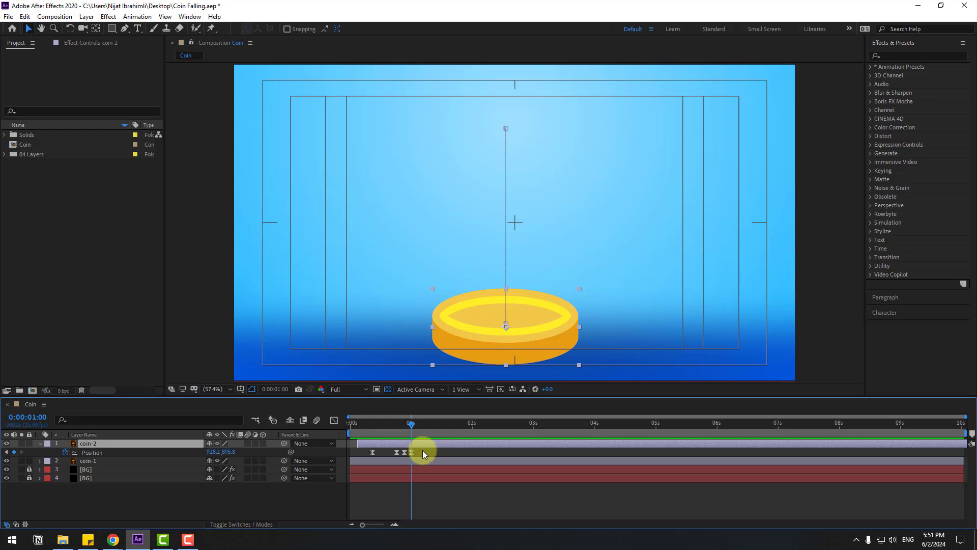
left_click_drag(421, 451, 362, 457)
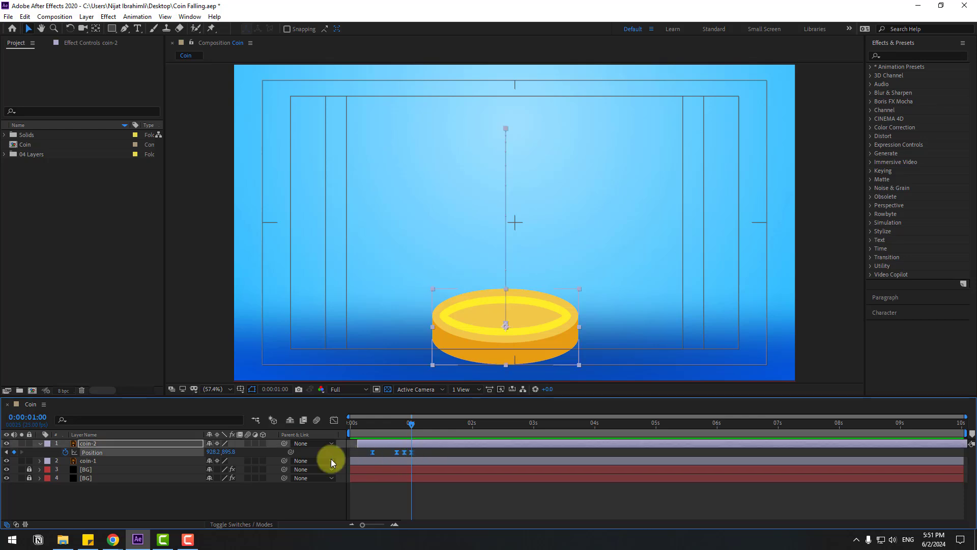
mouse_move(228, 451)
left_mouse_down()
mouse_move(172, 455)
mouse_move(241, 449)
left_mouse_up()
key("space")
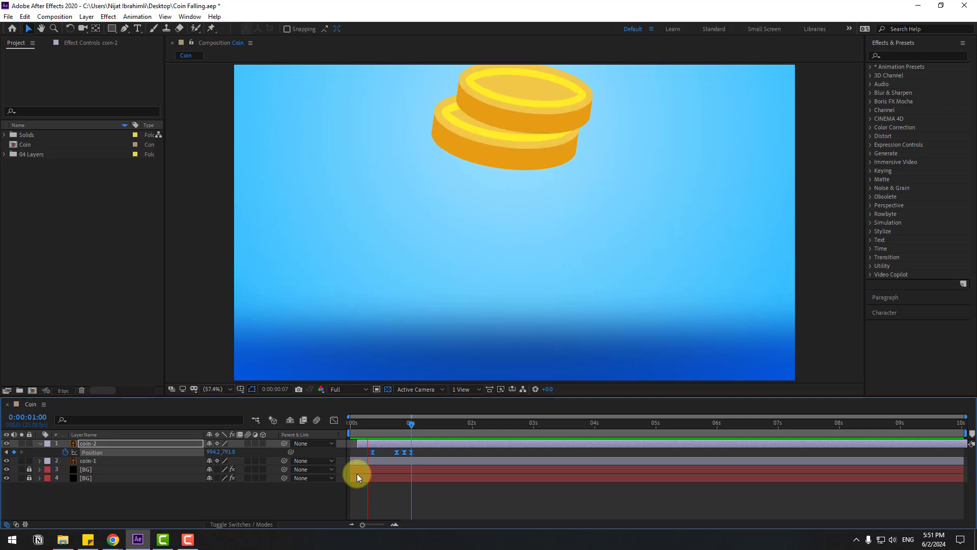
key("space")
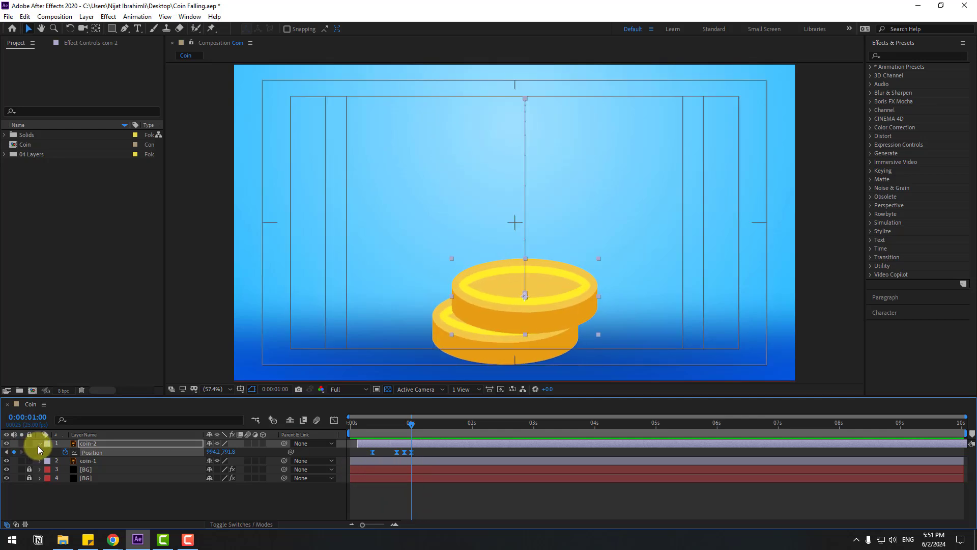
Step: Duplicate the coin-2 layer and shift the copy to start about three frames later
left_click(39, 444)
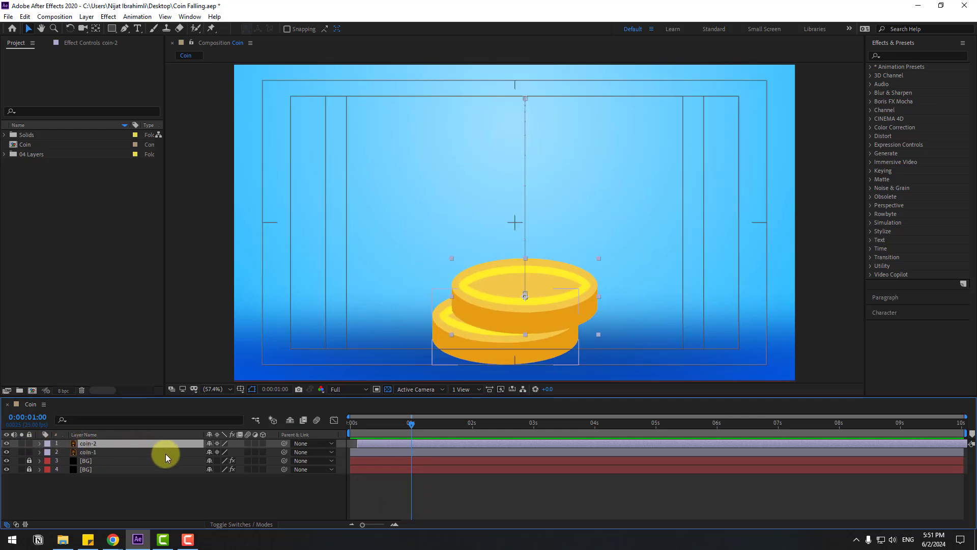
key("ctrl+d")
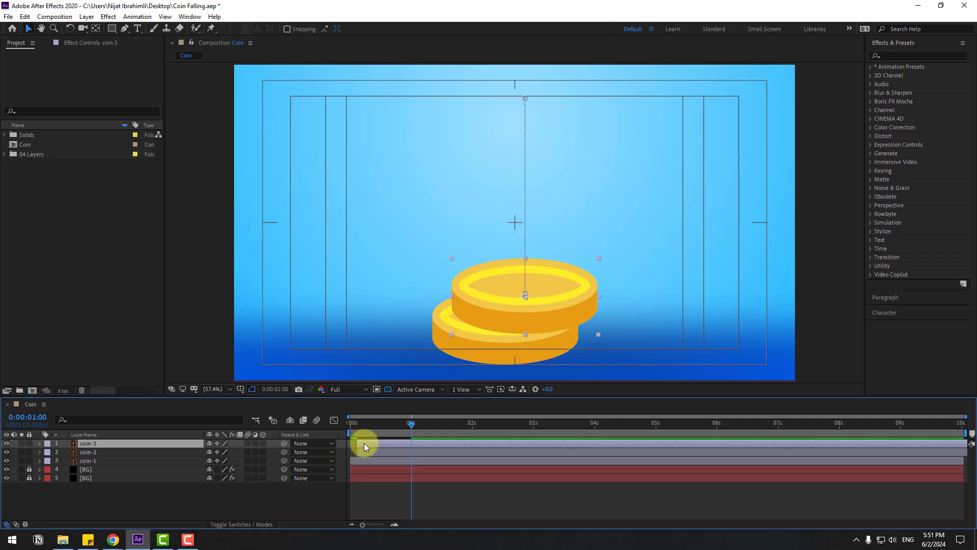
left_click_drag(366, 443, 370, 462)
Step: Offset all coin-3 Position keyframes so the coin lands at 916.2, 692.8 on top of the stack, and preview it
key("p")
left_click_drag(417, 425, 420, 426)
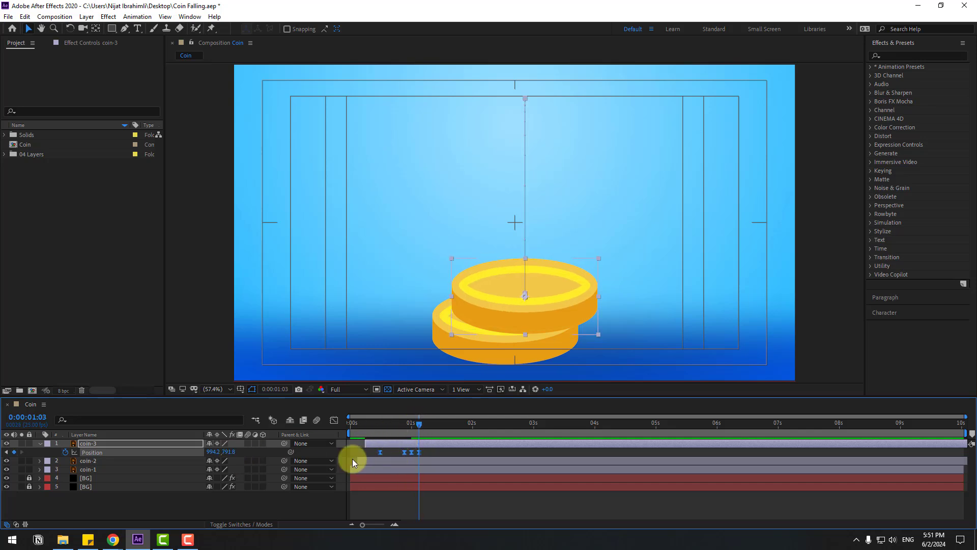
left_click_drag(231, 451, 170, 452)
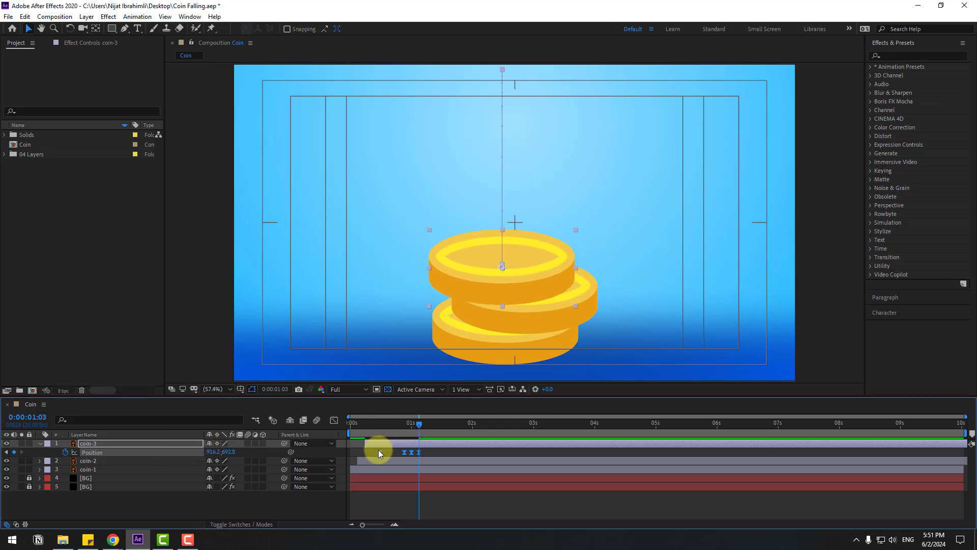
key("space")
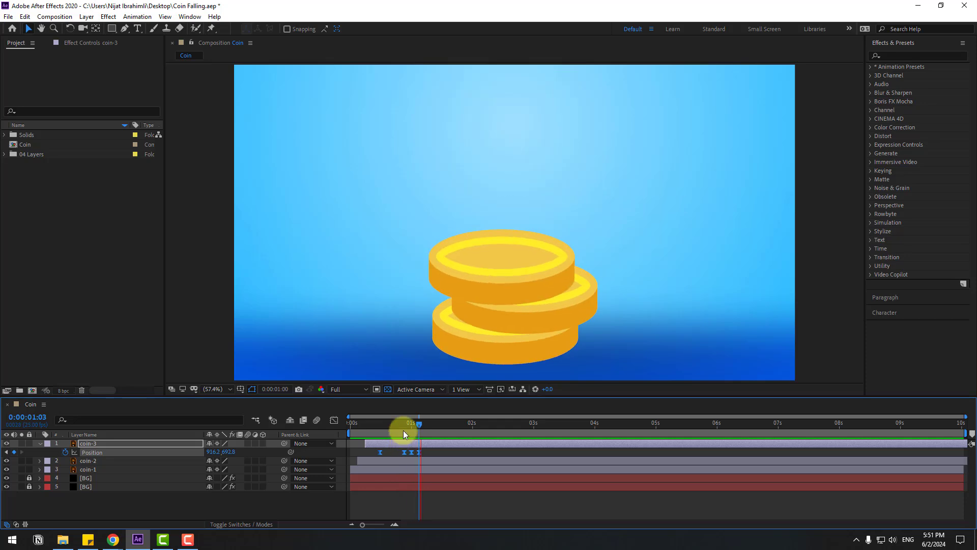
Step: Lower coin-3's first Position keyframe at frame 12 to a Y value of about 112 and preview the falling coins
left_click(374, 423)
left_click_drag(374, 424, 380, 424)
left_click(389, 455)
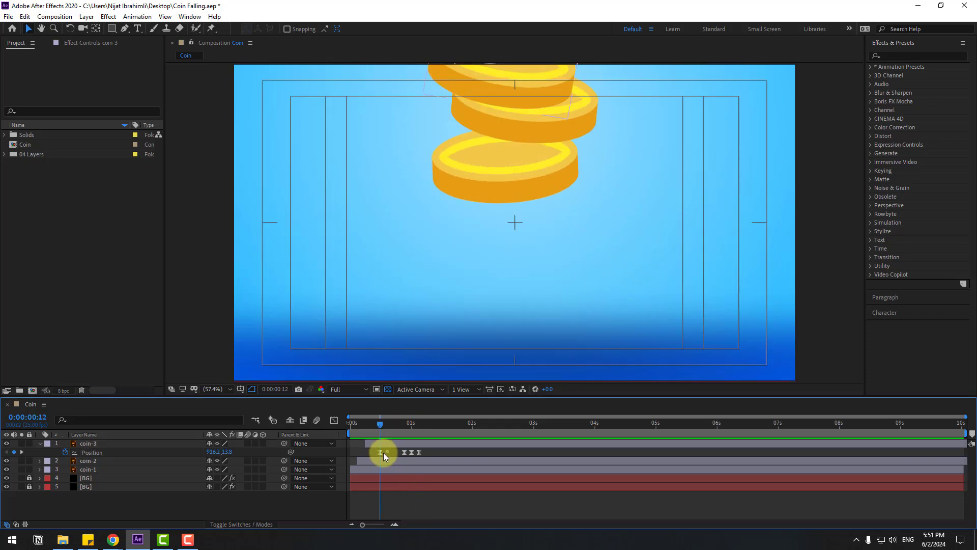
left_click(382, 453)
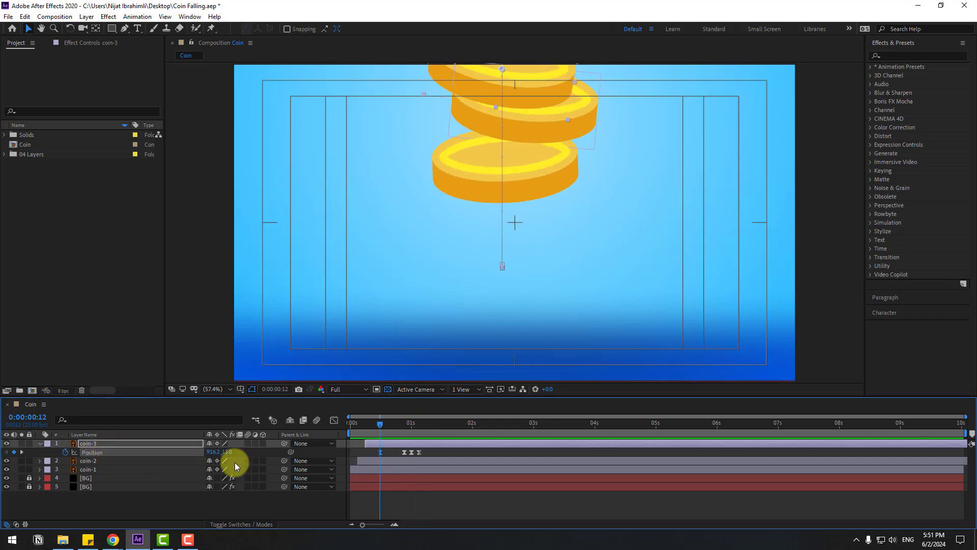
left_click_drag(228, 452, 282, 458)
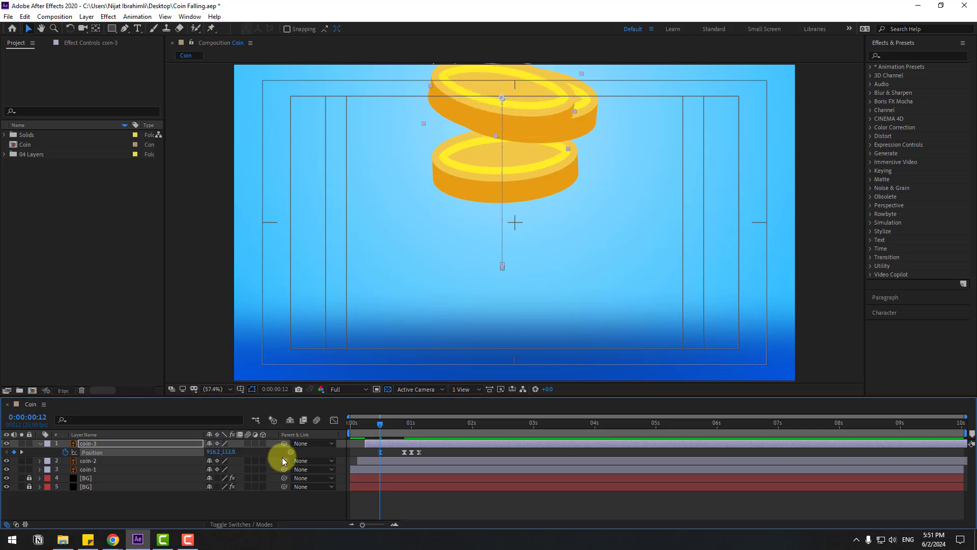
key("space")
key("space")
key("space")
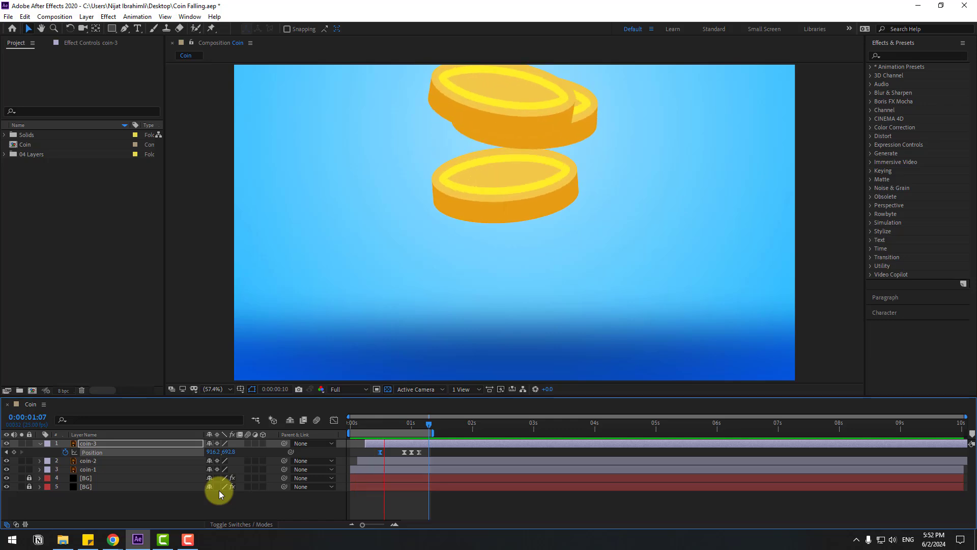